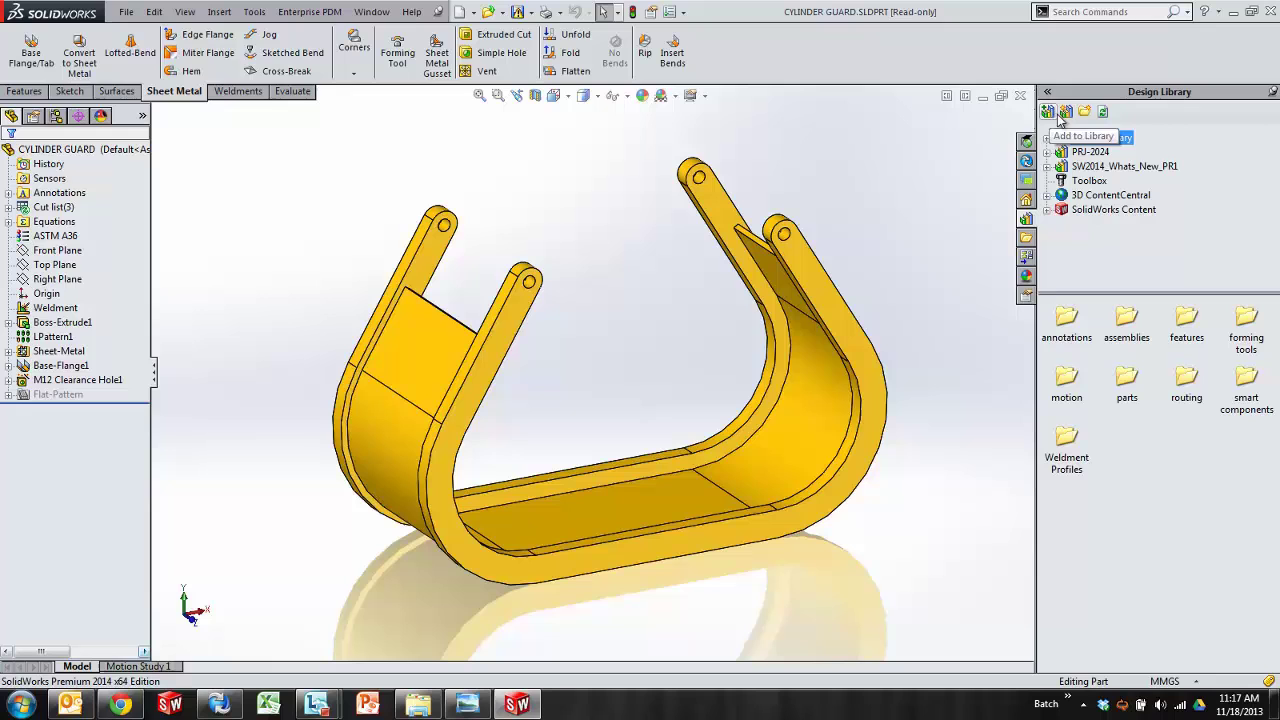
Add the Vault's Components folder as a new Design Library file location and select it
click(1066, 113)
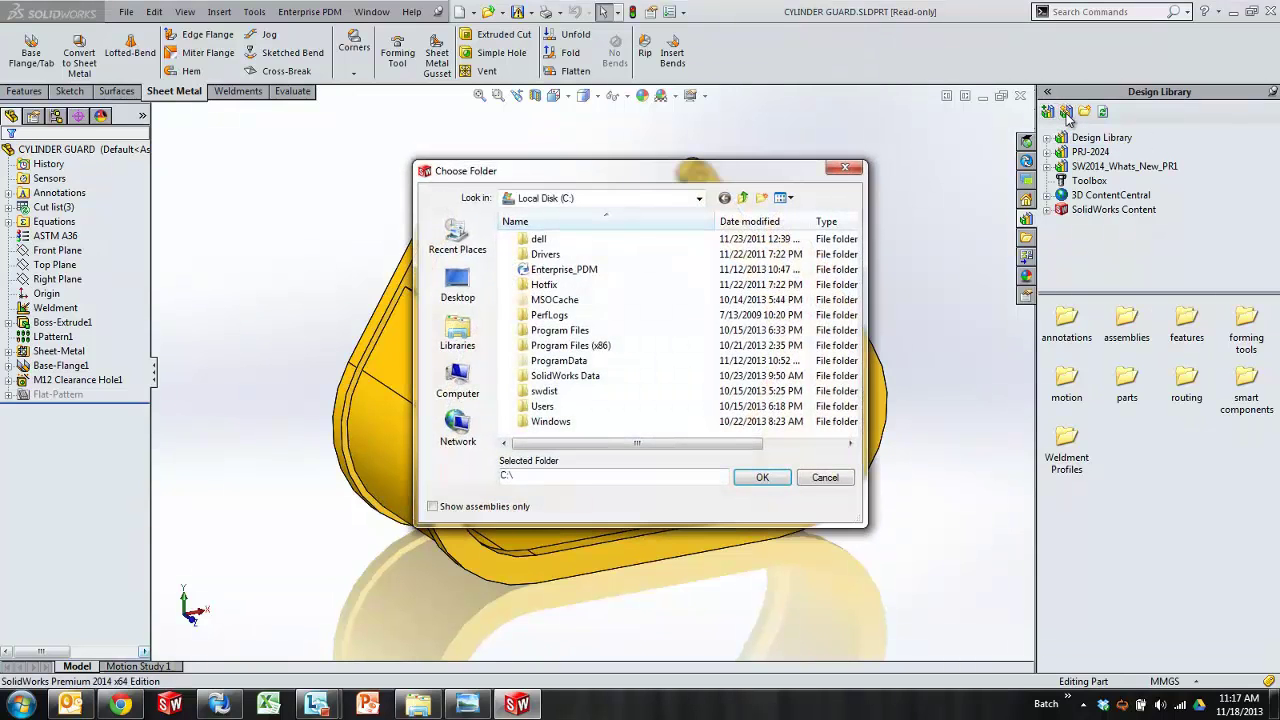
drag(744, 172, 748, 127)
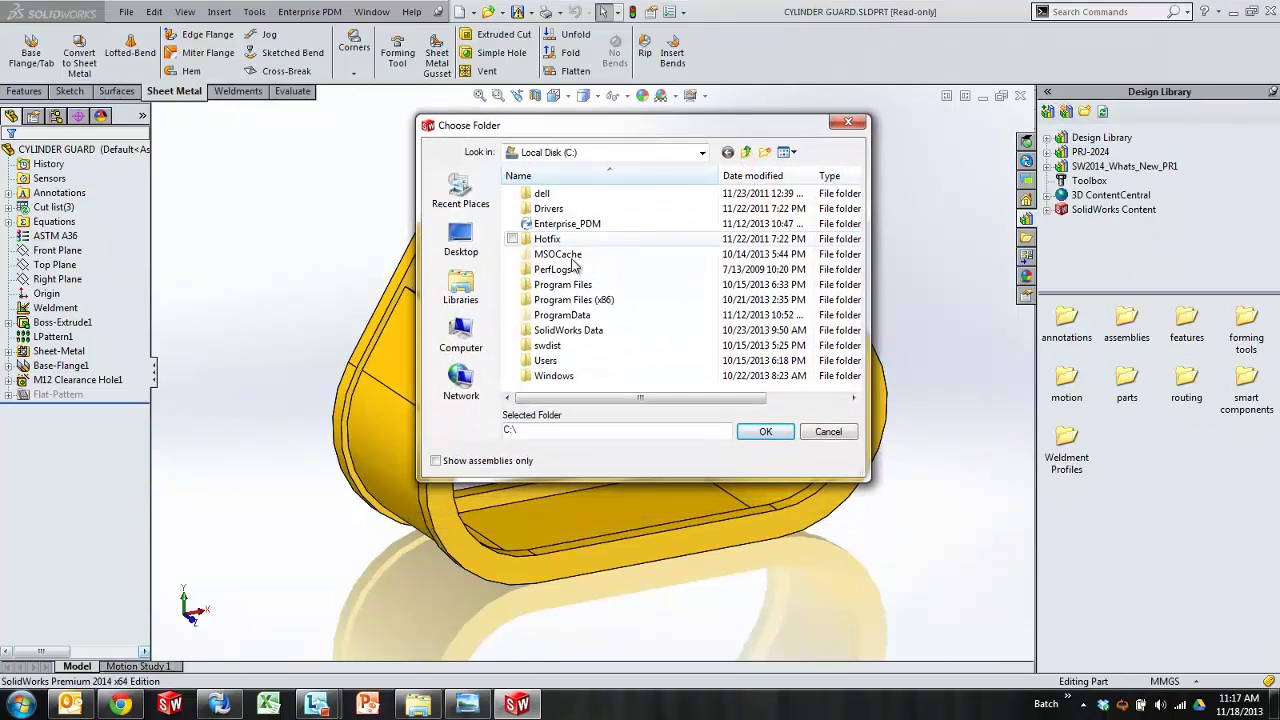
click(702, 153)
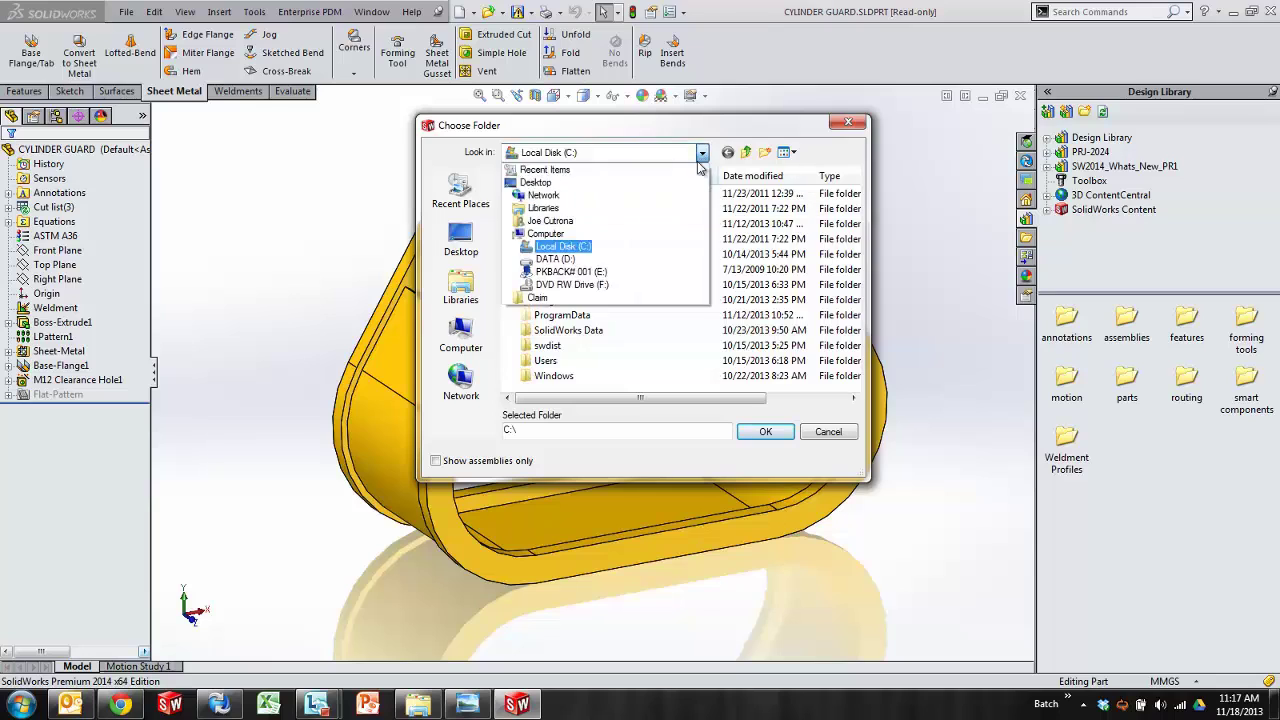
click(570, 197)
click(765, 431)
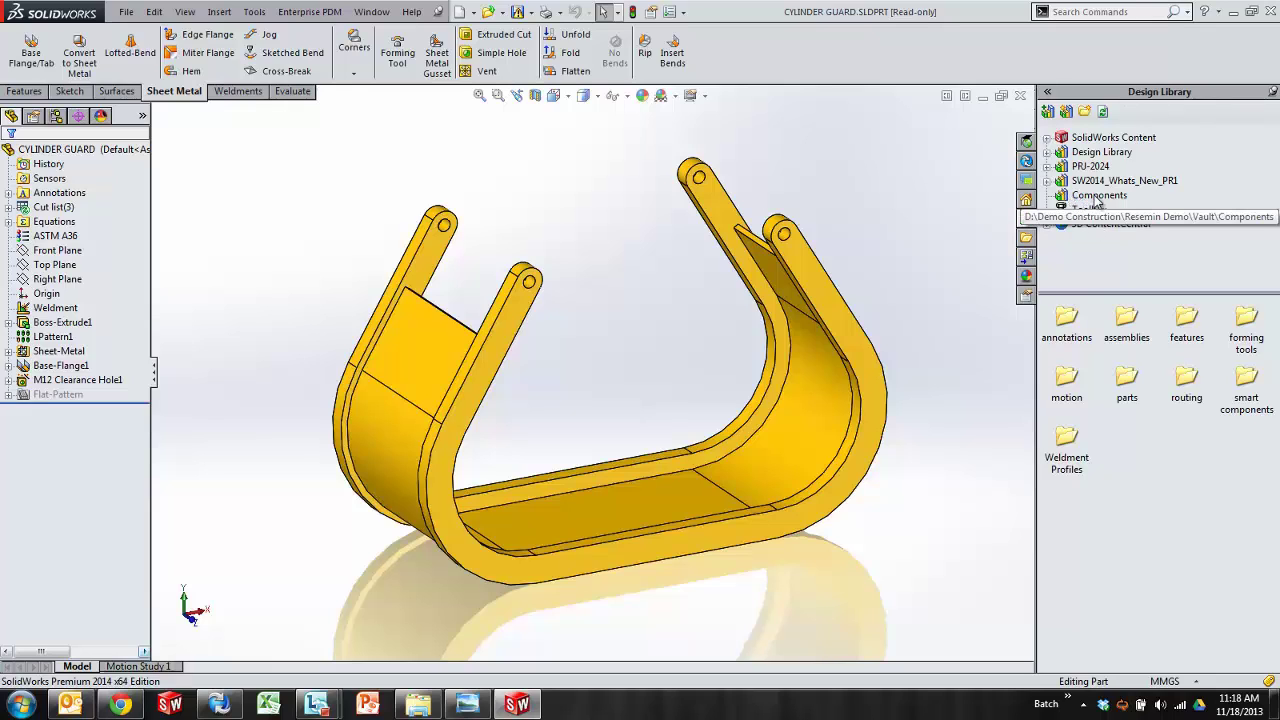
click(1097, 196)
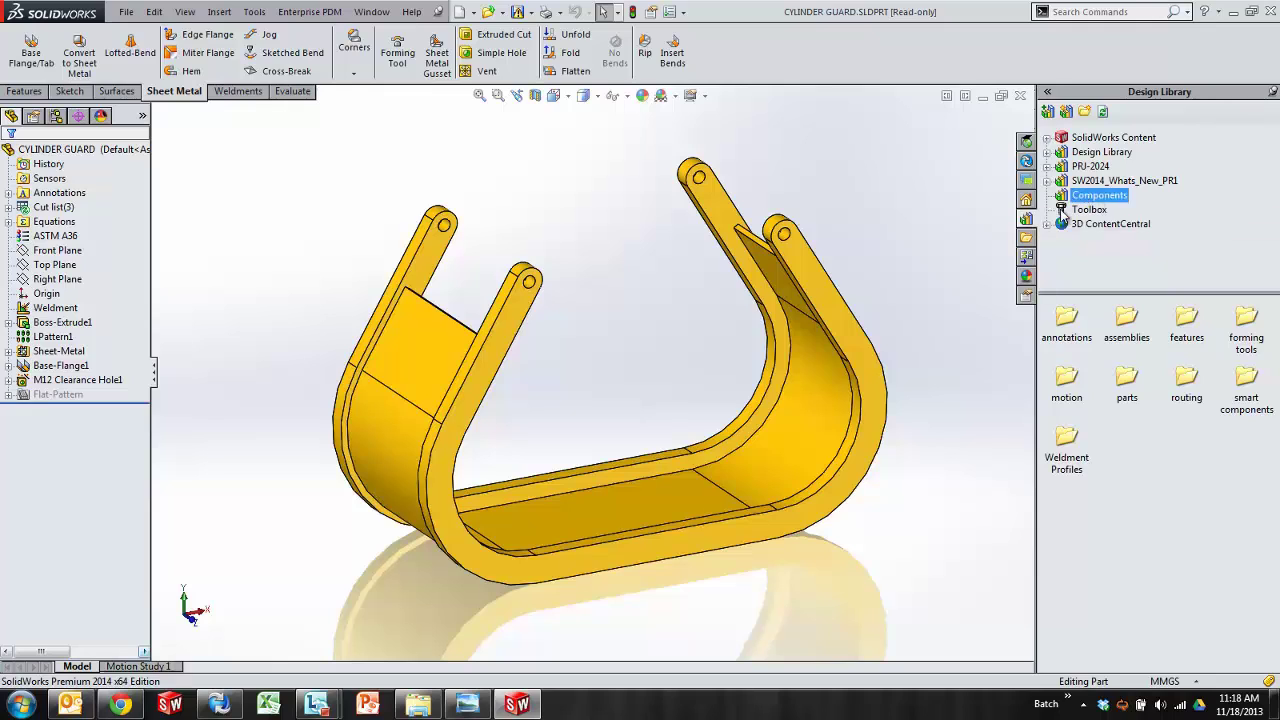
List the Components parts as thumbnails, try dragging 0101 01046_PIN, and open options for 0101 01015
double_click(1124, 370)
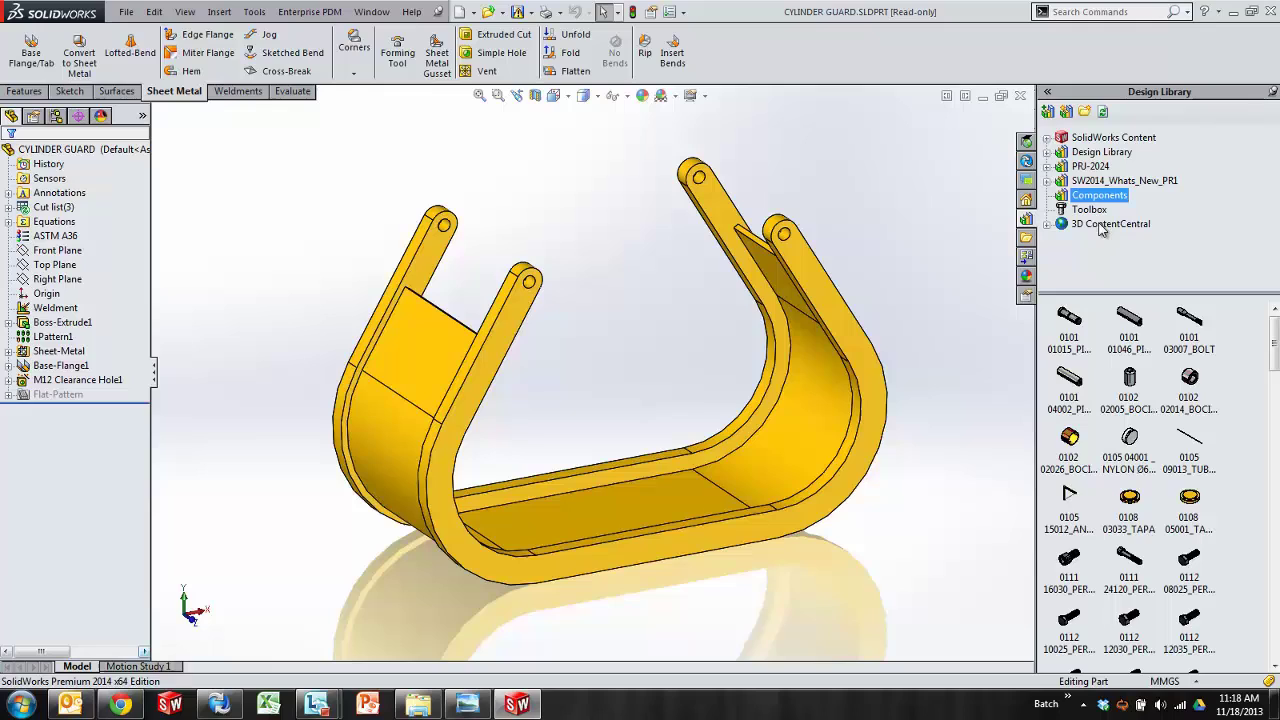
mouse_move(1135, 325)
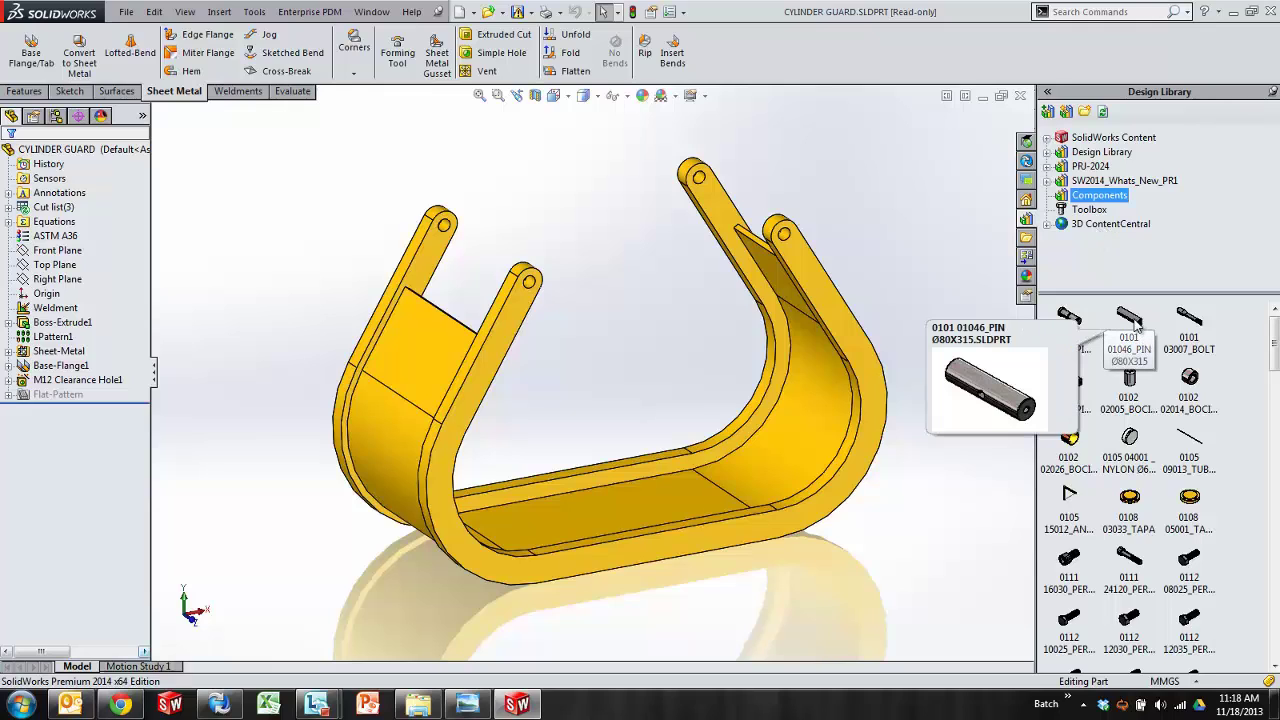
mouse_move(1135, 325)
mouse_down()
mouse_move(893, 318)
mouse_move(1110, 345)
mouse_move(1140, 320)
mouse_up()
right_click(1072, 330)
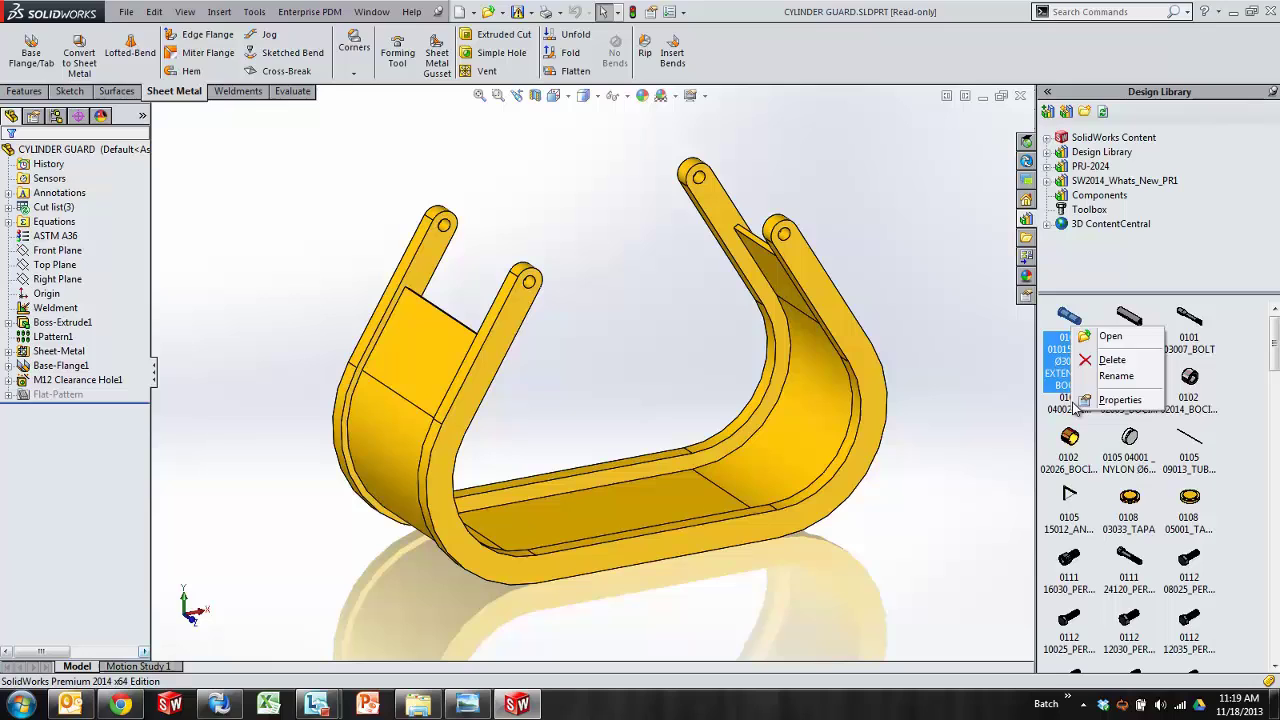
Make a new assembly with CYLINDER GUARD at the origin and the 0101 03007_BOLT beside it
click(477, 12)
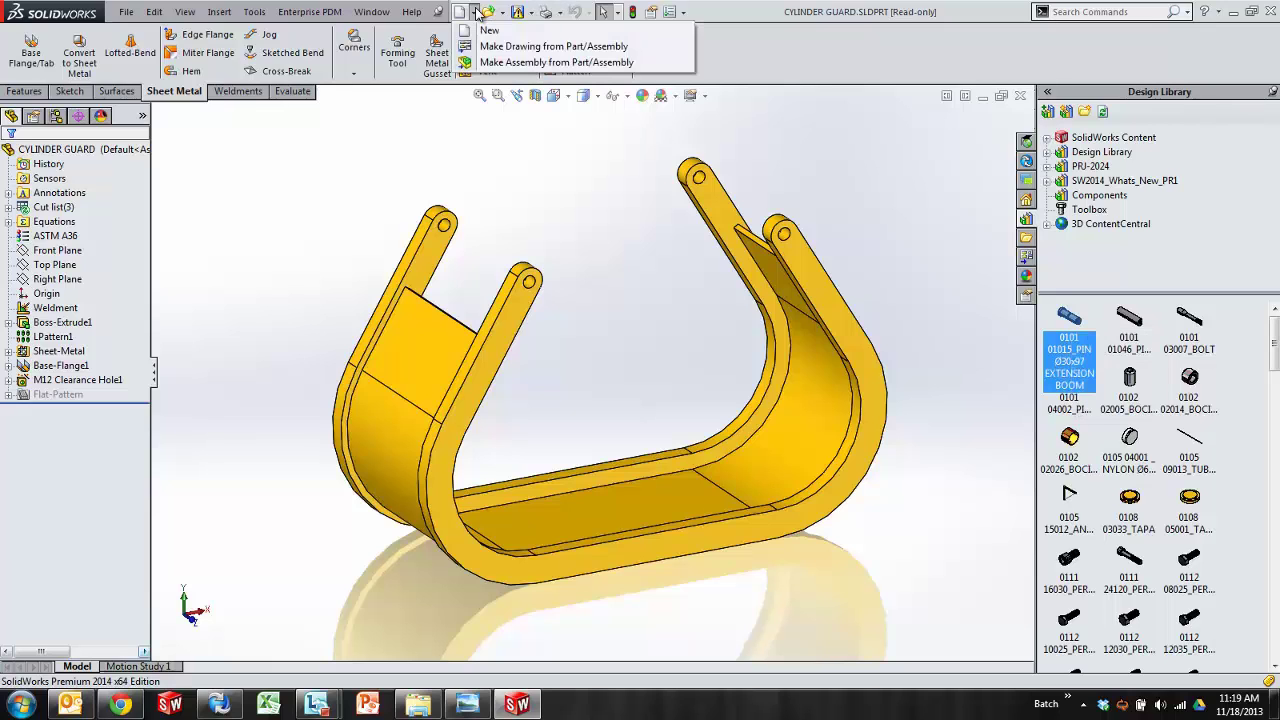
click(483, 62)
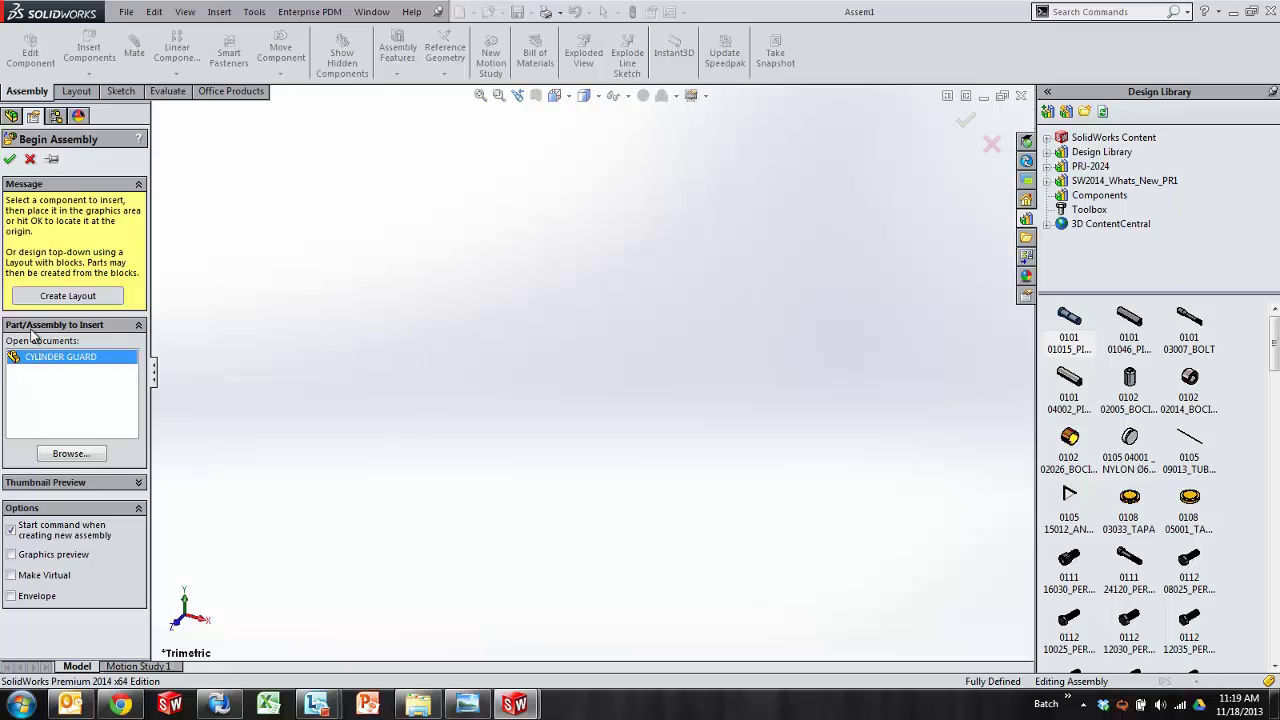
click(10, 159)
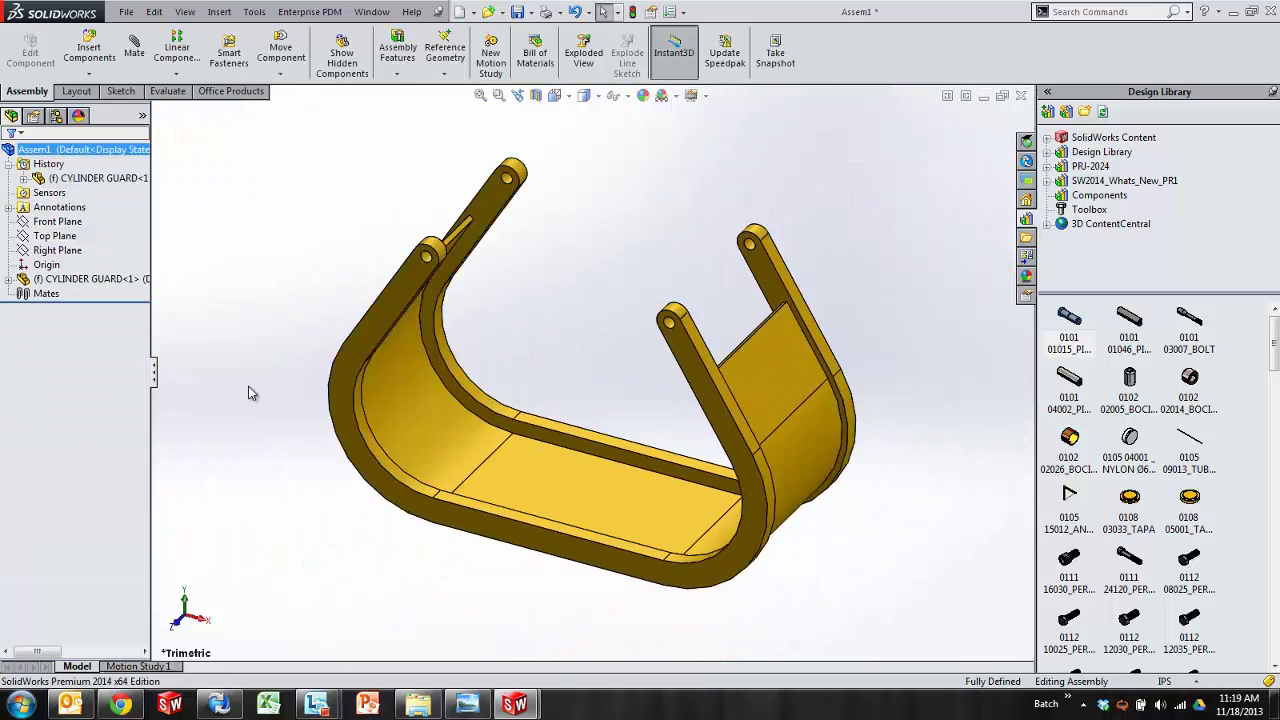
drag(1197, 327, 878, 248)
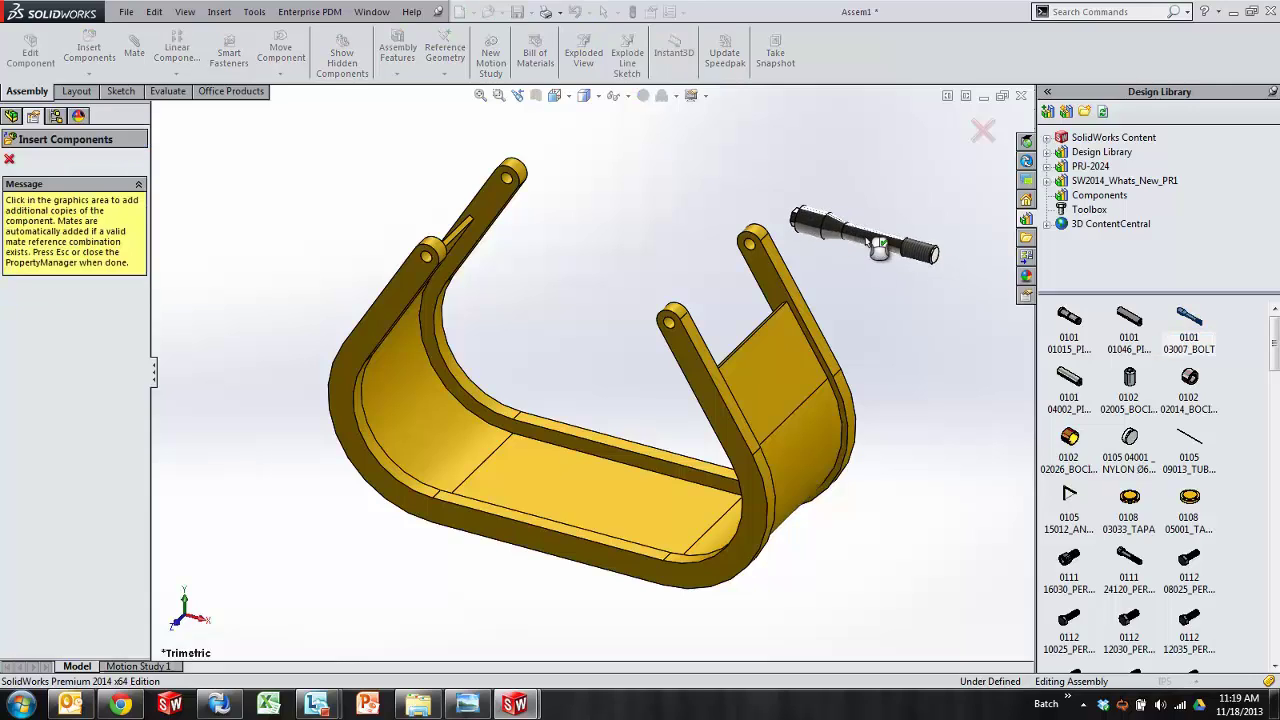
key(Escape)
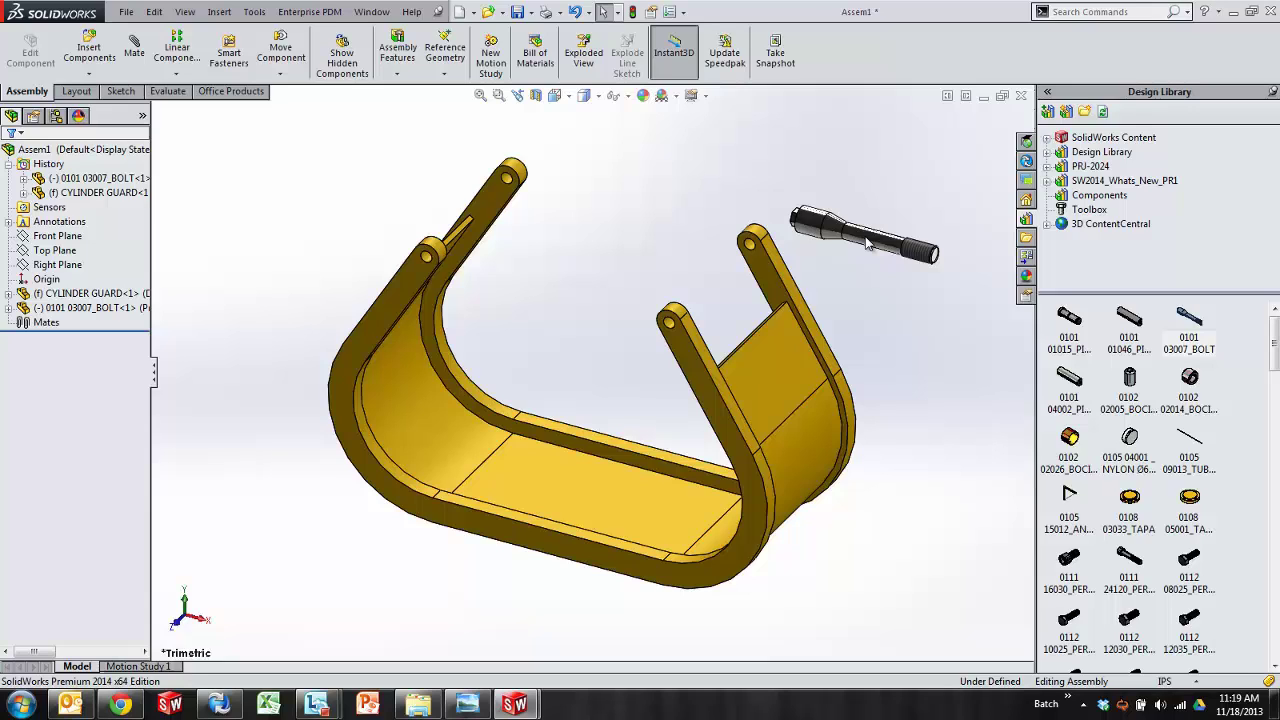
Resize the assembly window and Design Library, then close the assembly without saving
click(1003, 97)
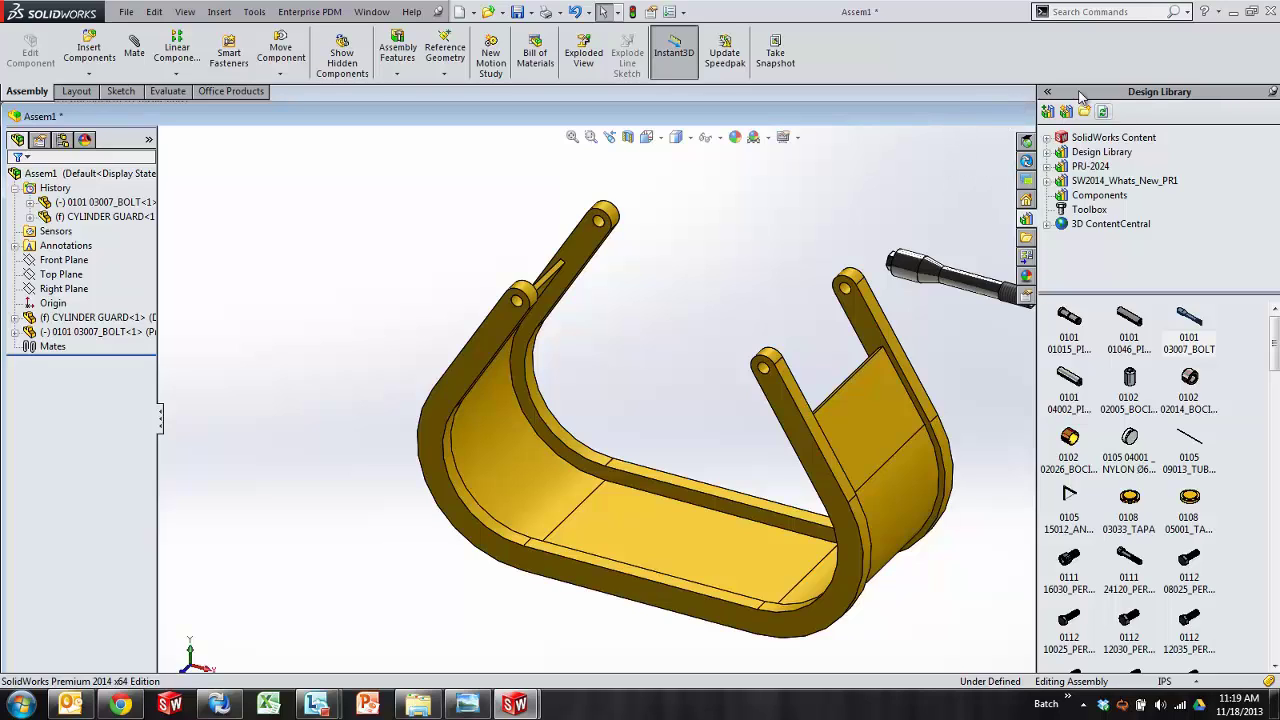
click(1048, 94)
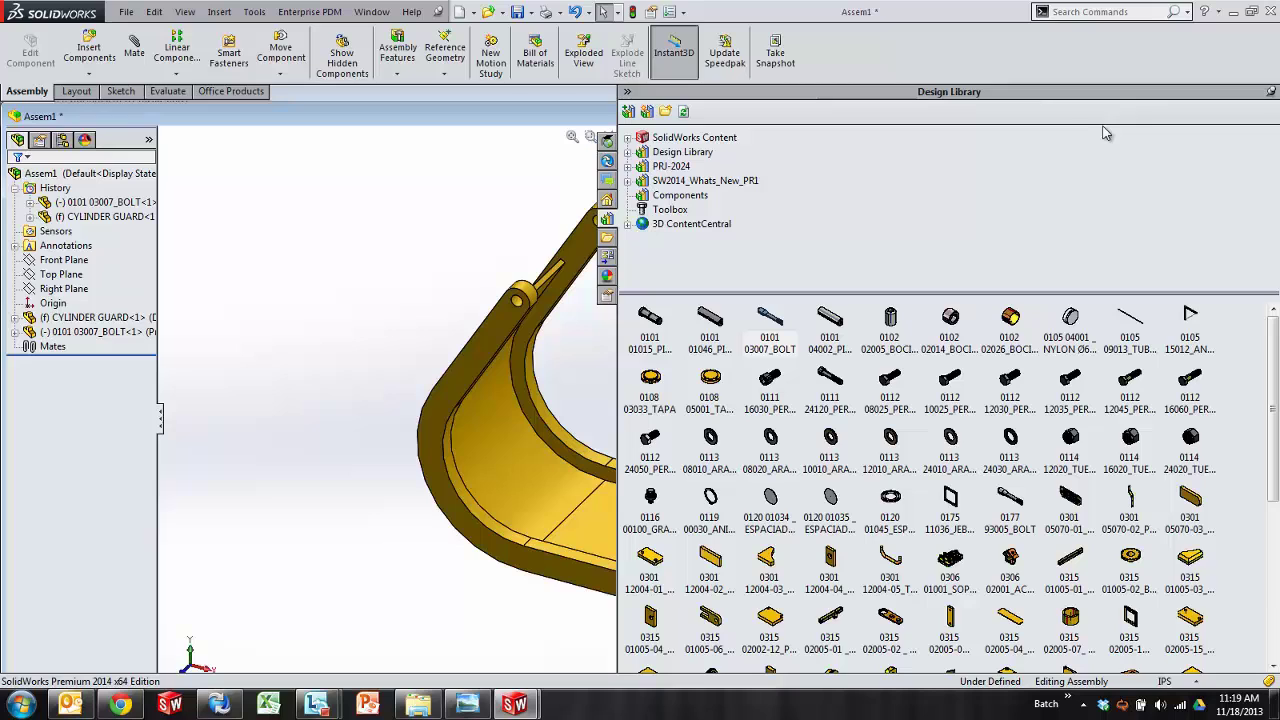
click(628, 91)
double_click(917, 118)
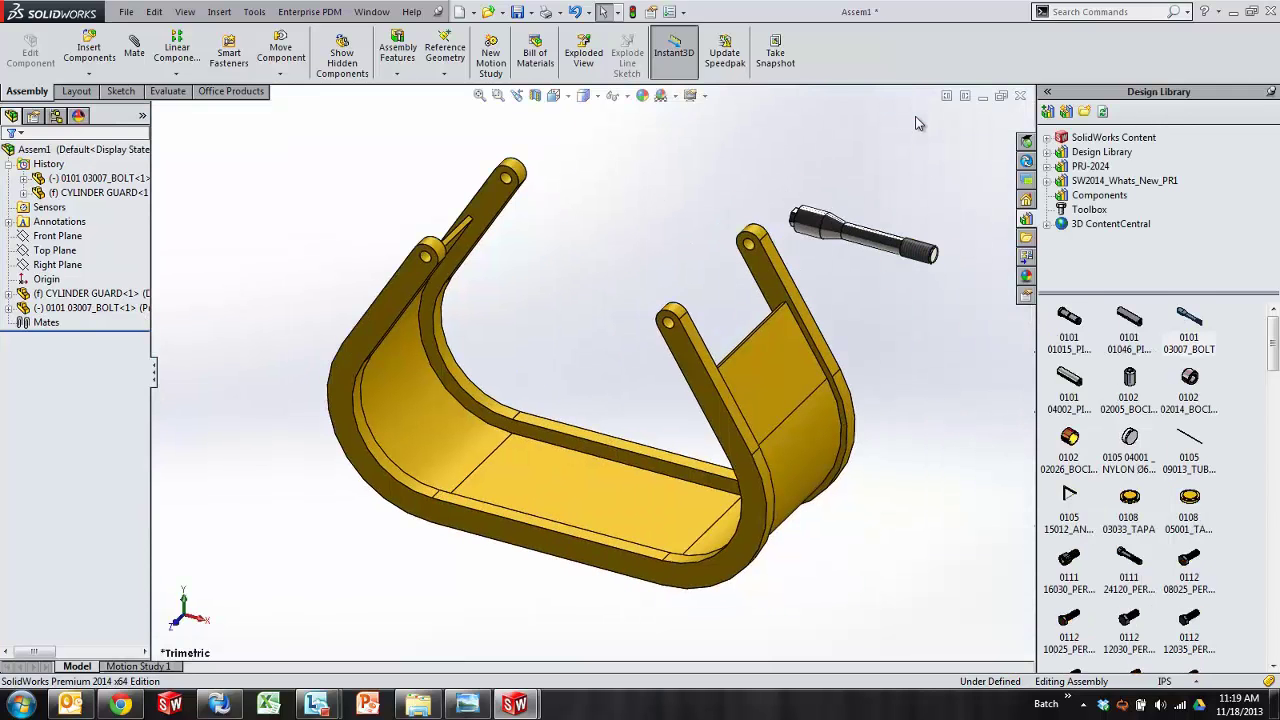
click(1020, 95)
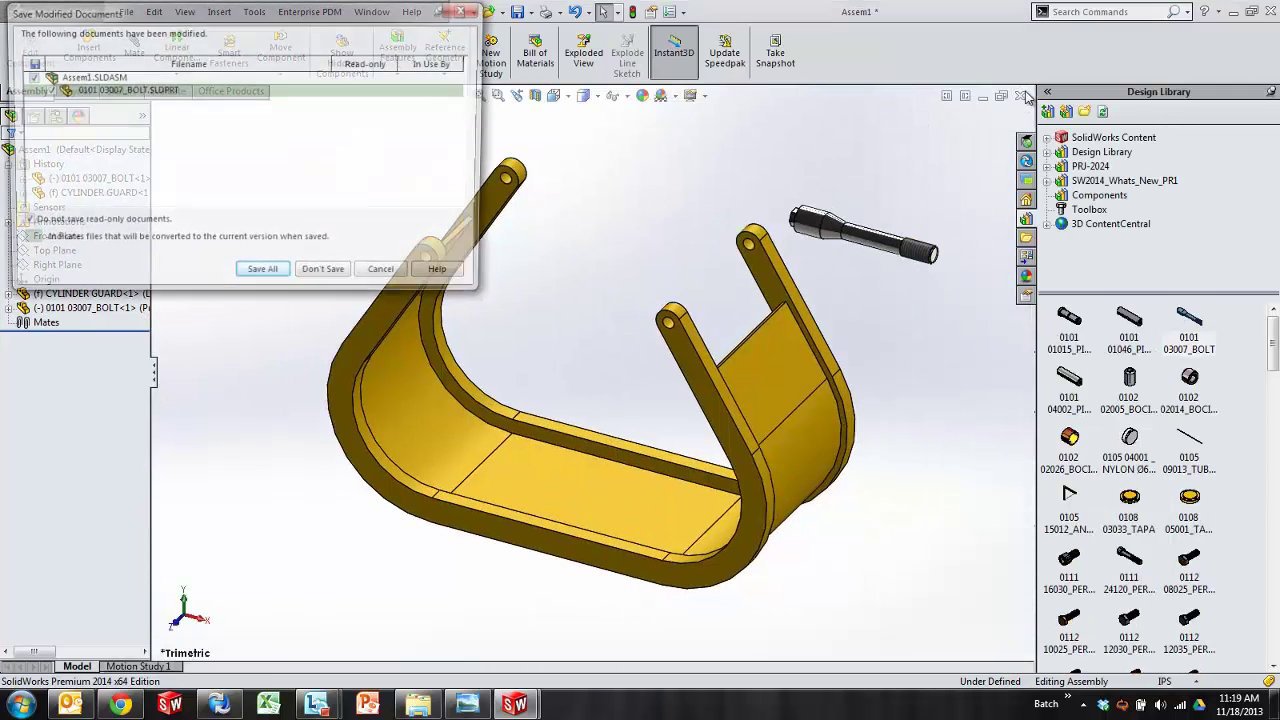
click(328, 274)
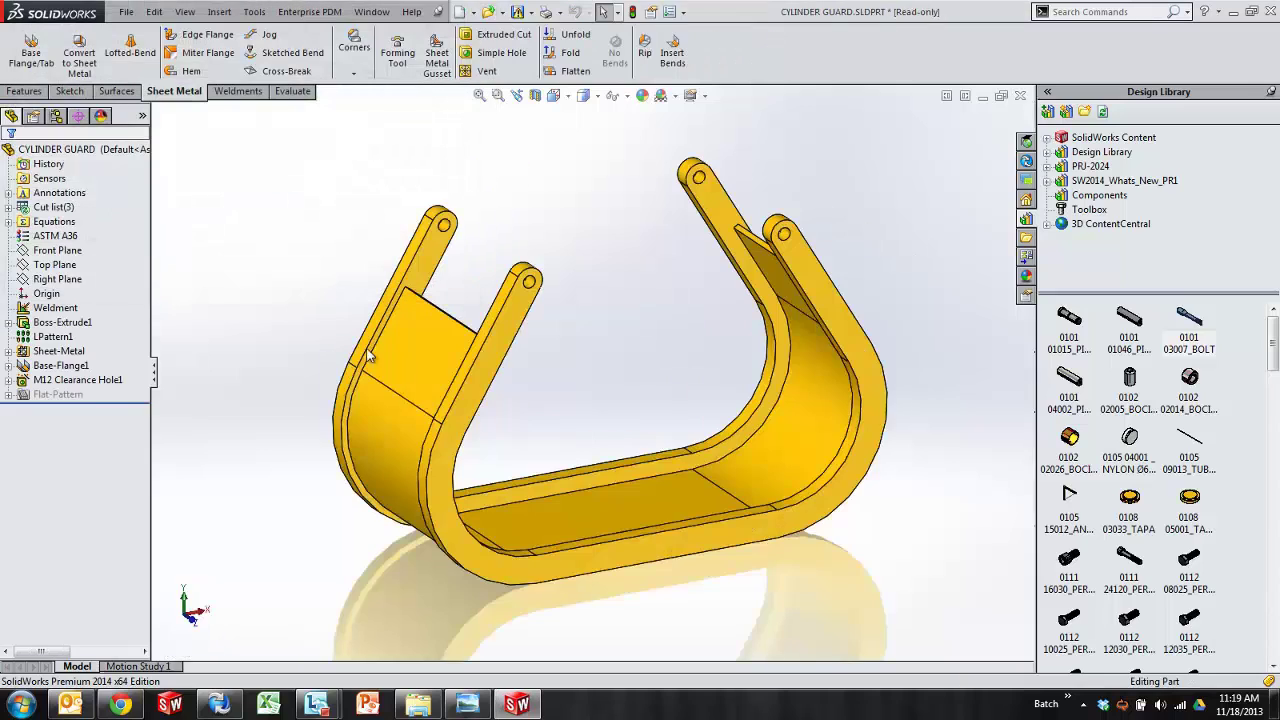
Open Cylindrical Swept Flange from 04 - Sheet Metal, then collapse SW2014_Whats_New_PR1
click(1047, 181)
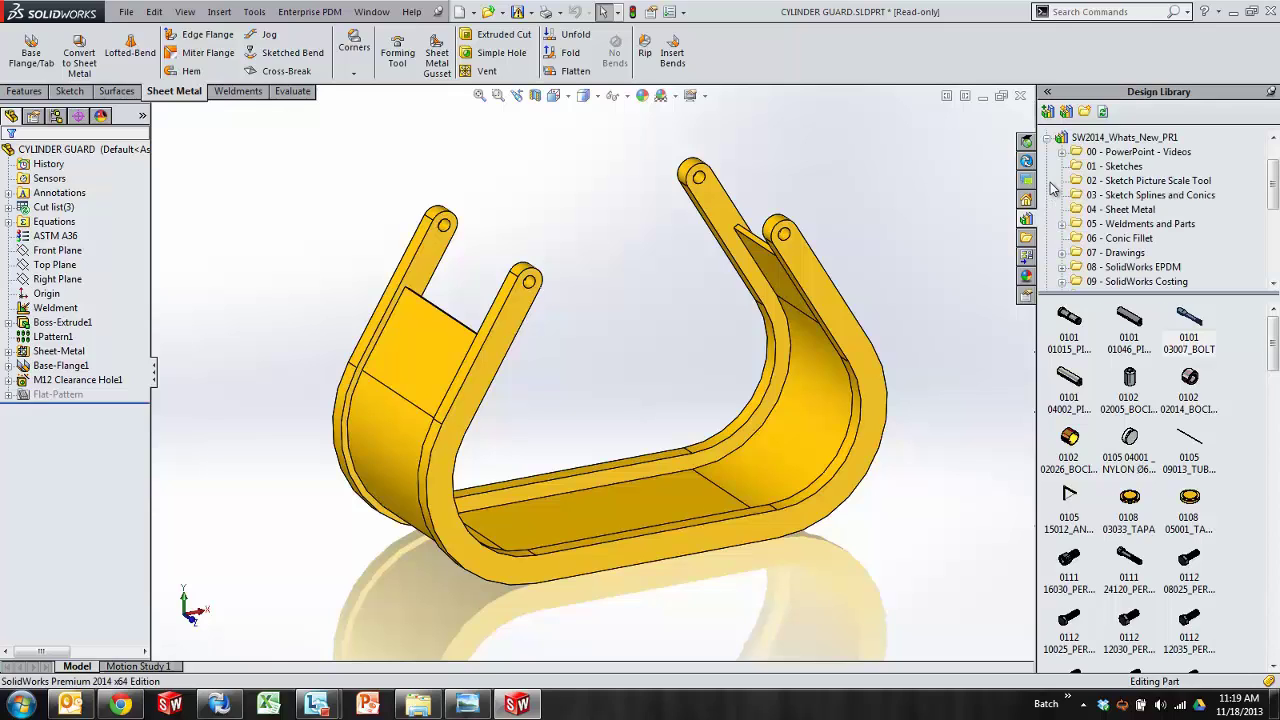
click(1124, 153)
click(1120, 195)
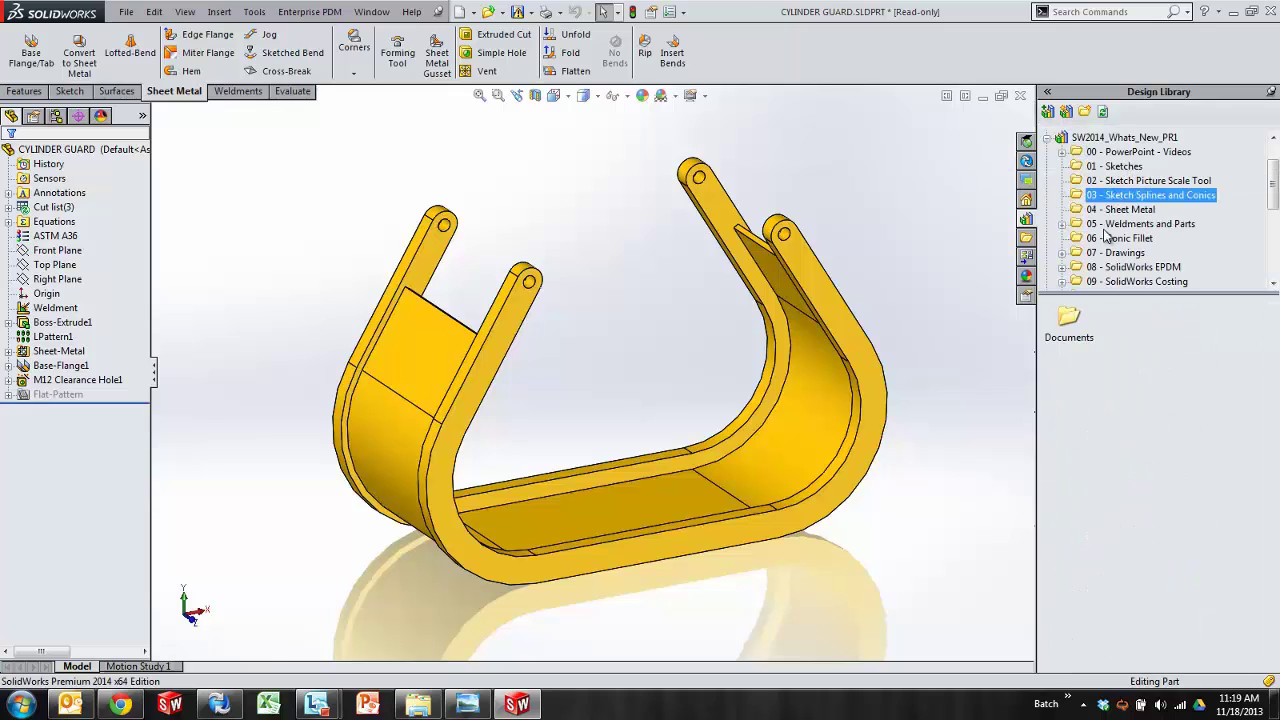
click(1115, 210)
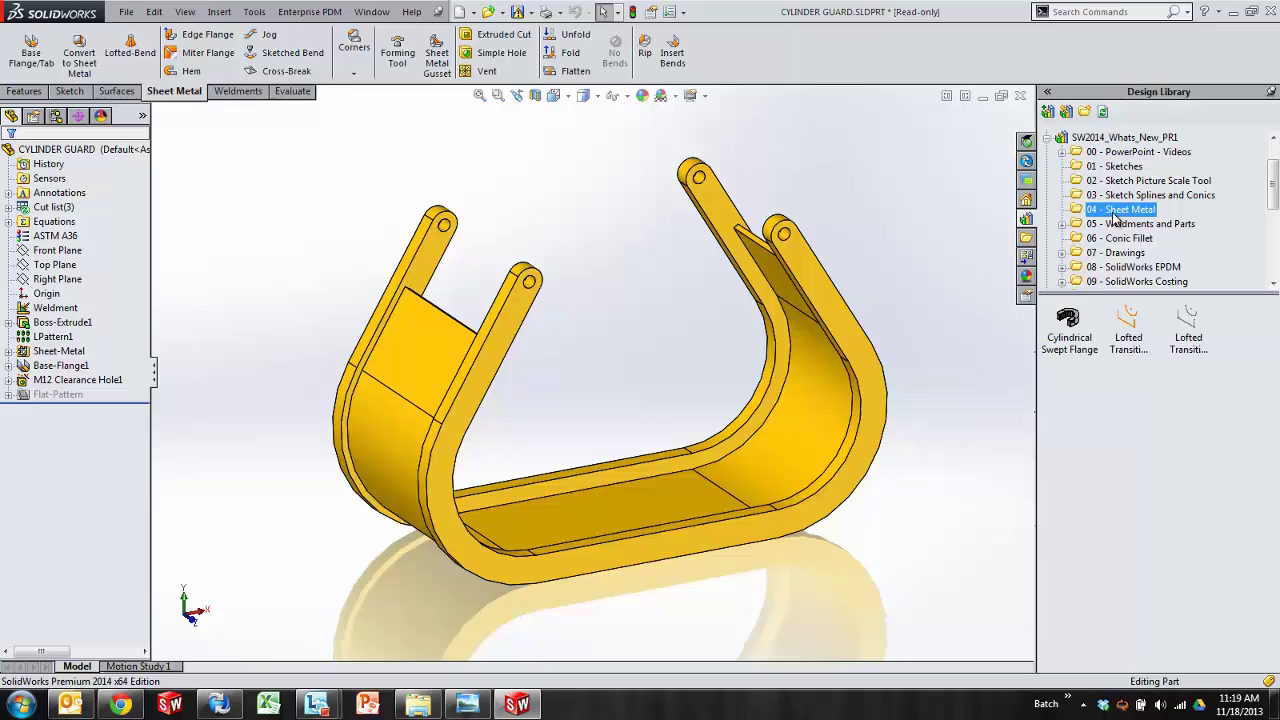
right_click(1075, 322)
click(1105, 333)
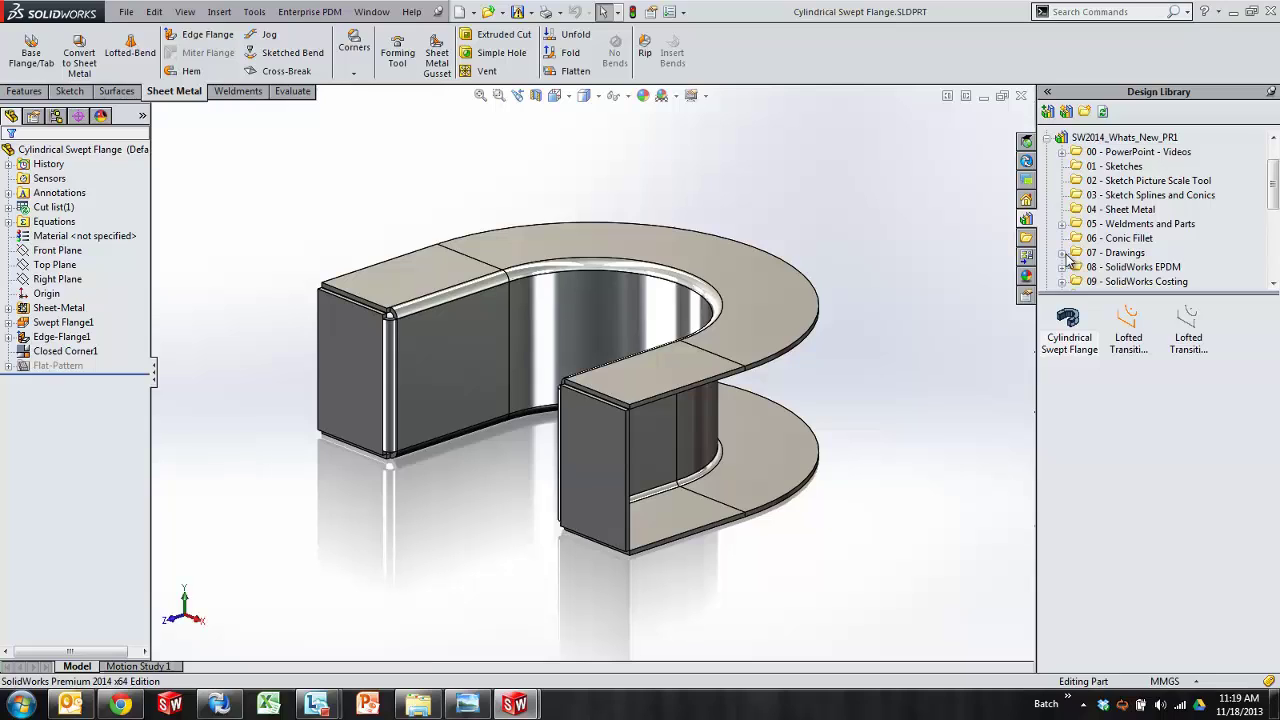
drag(1274, 188, 1264, 165)
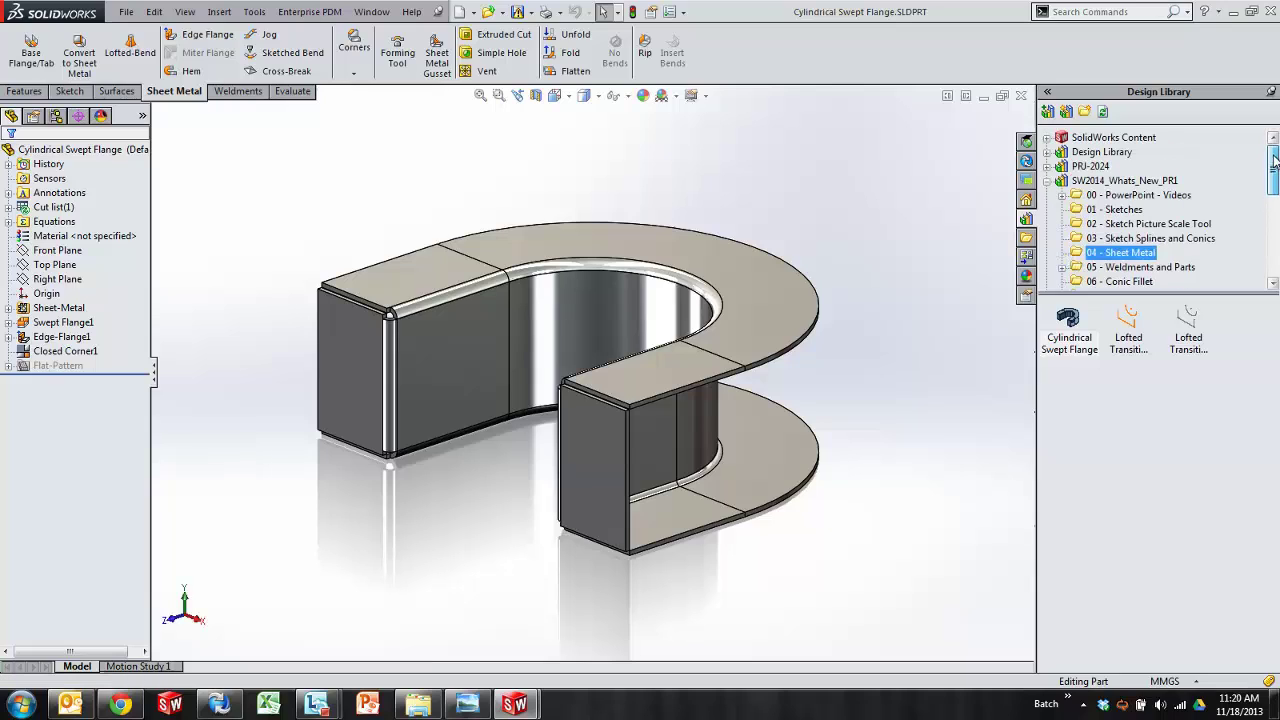
click(1048, 182)
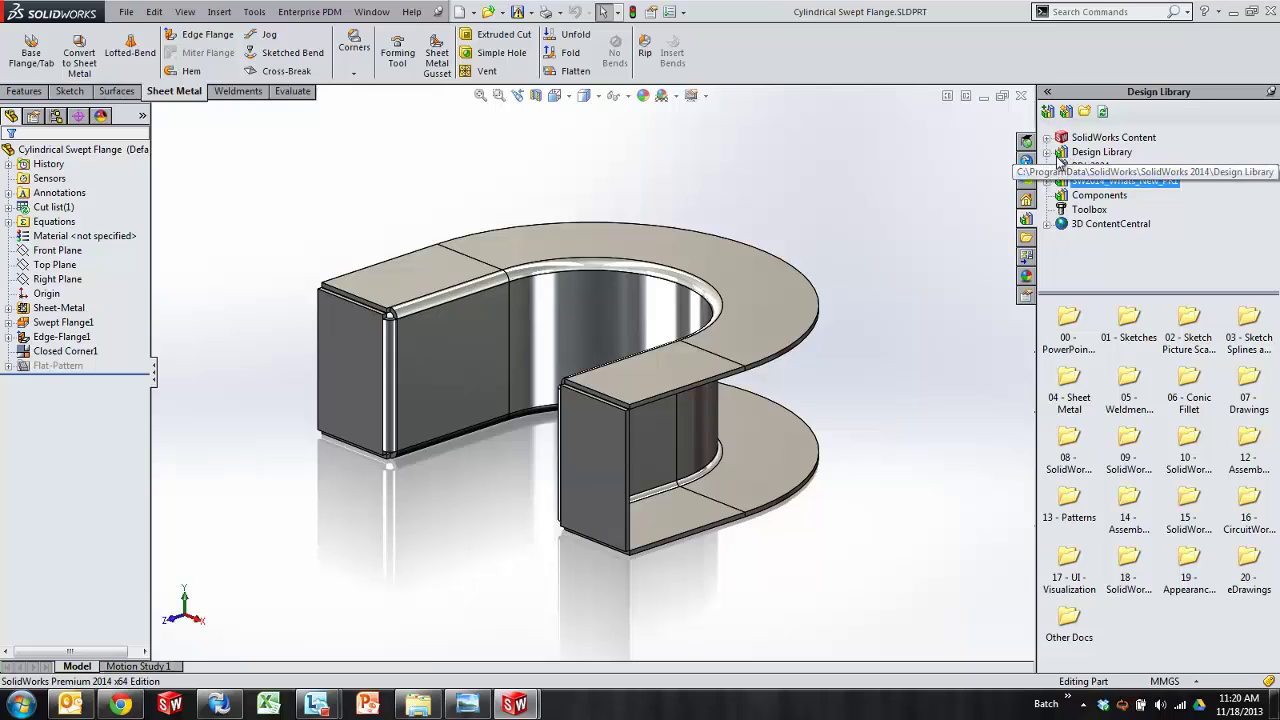
Expand Design Library and browse Weldment Profiles > ANSI Inch > AI Round Tubing, then collapse them
click(1047, 153)
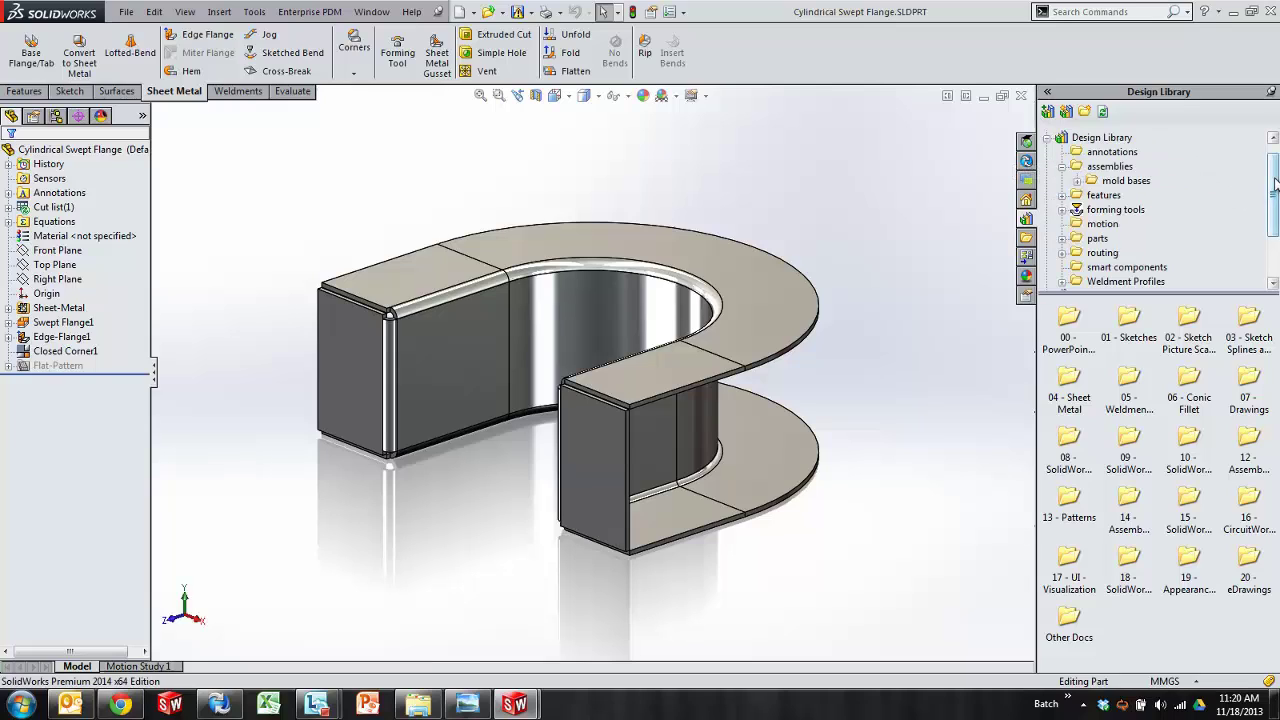
drag(1273, 185, 1275, 188)
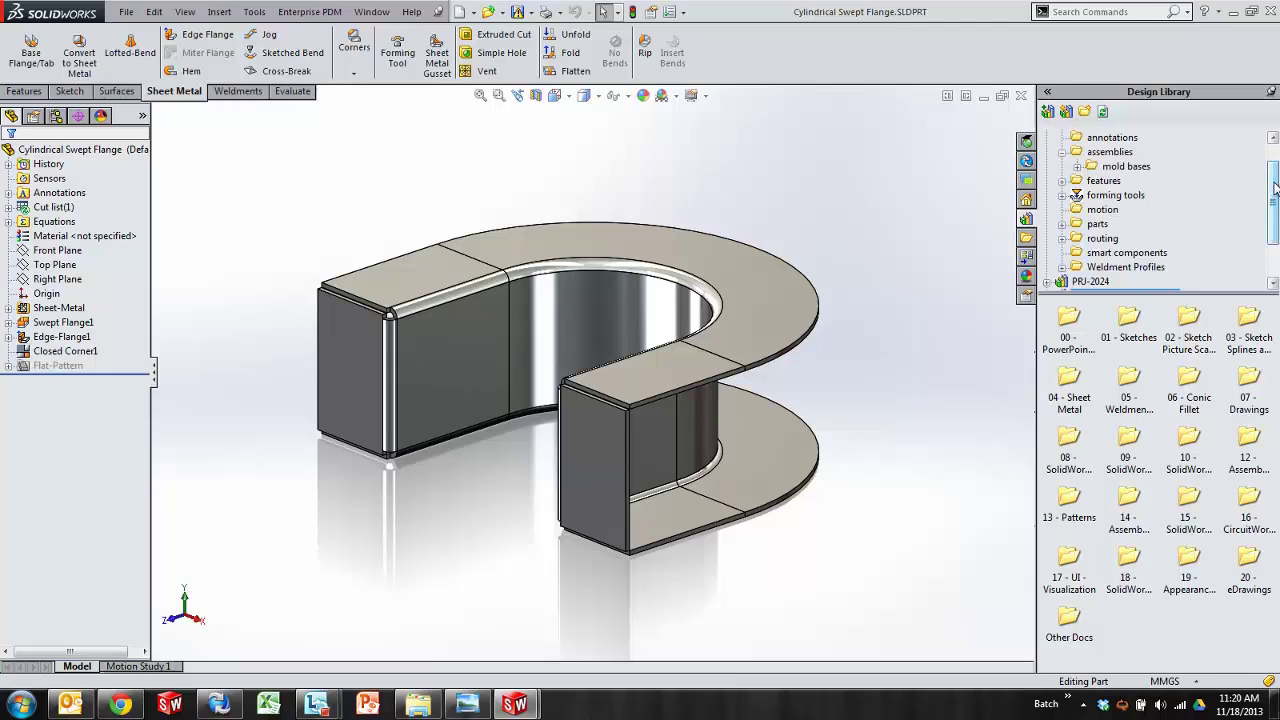
click(1063, 269)
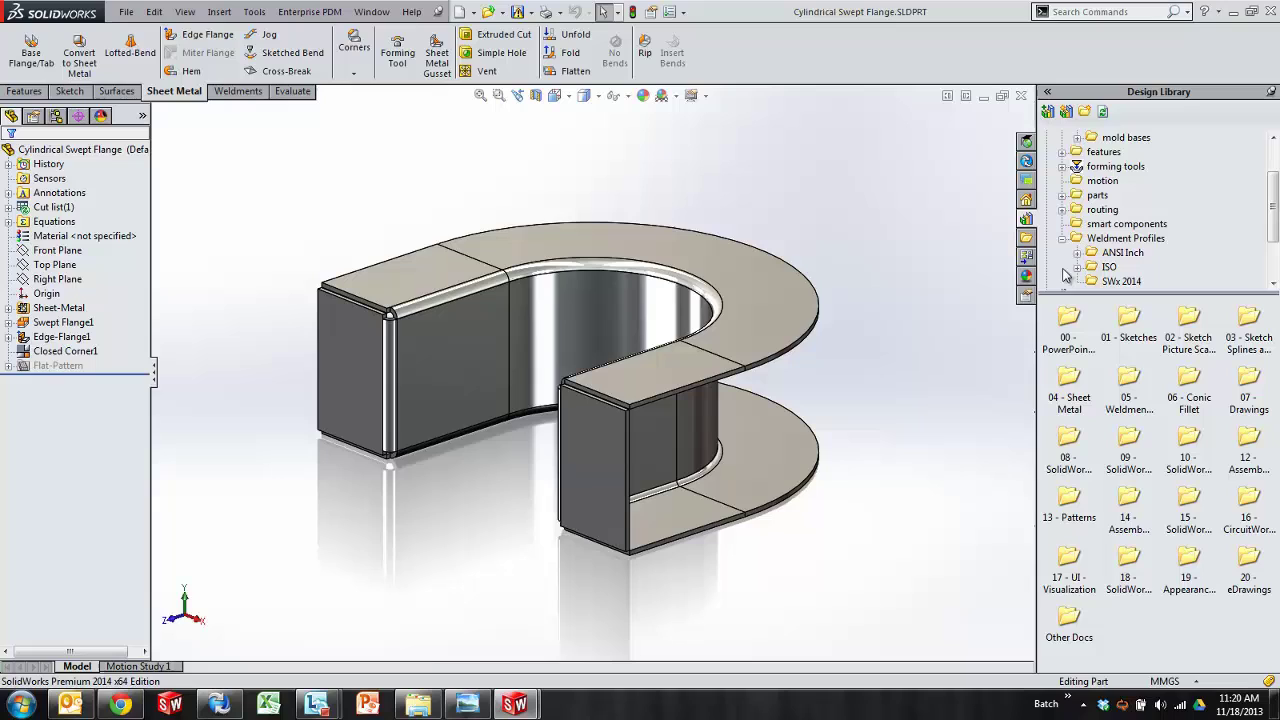
click(1077, 253)
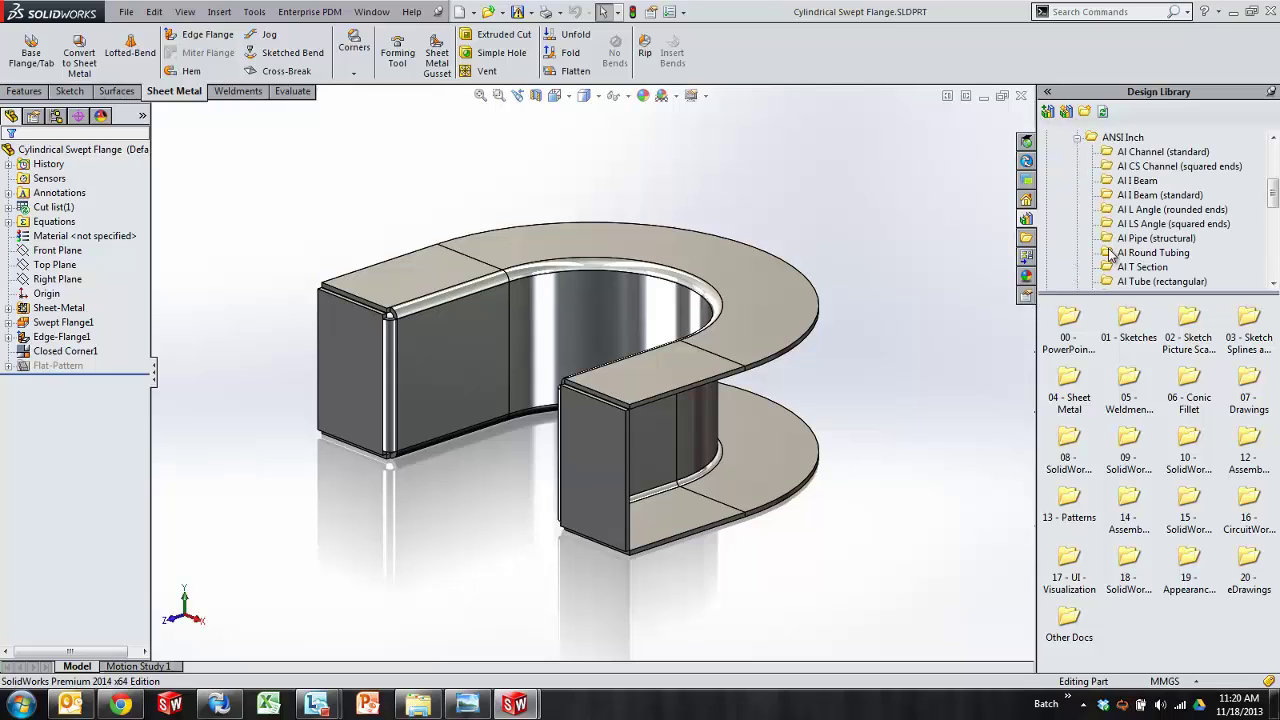
click(1112, 253)
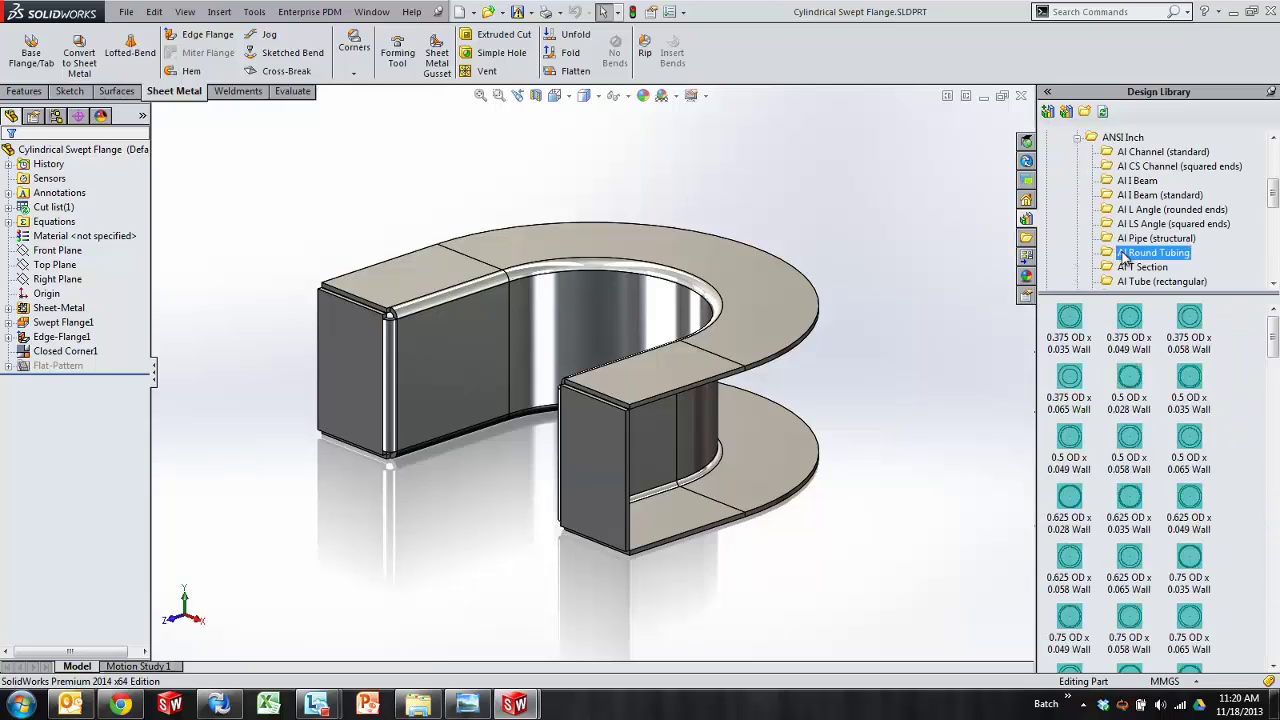
click(1077, 138)
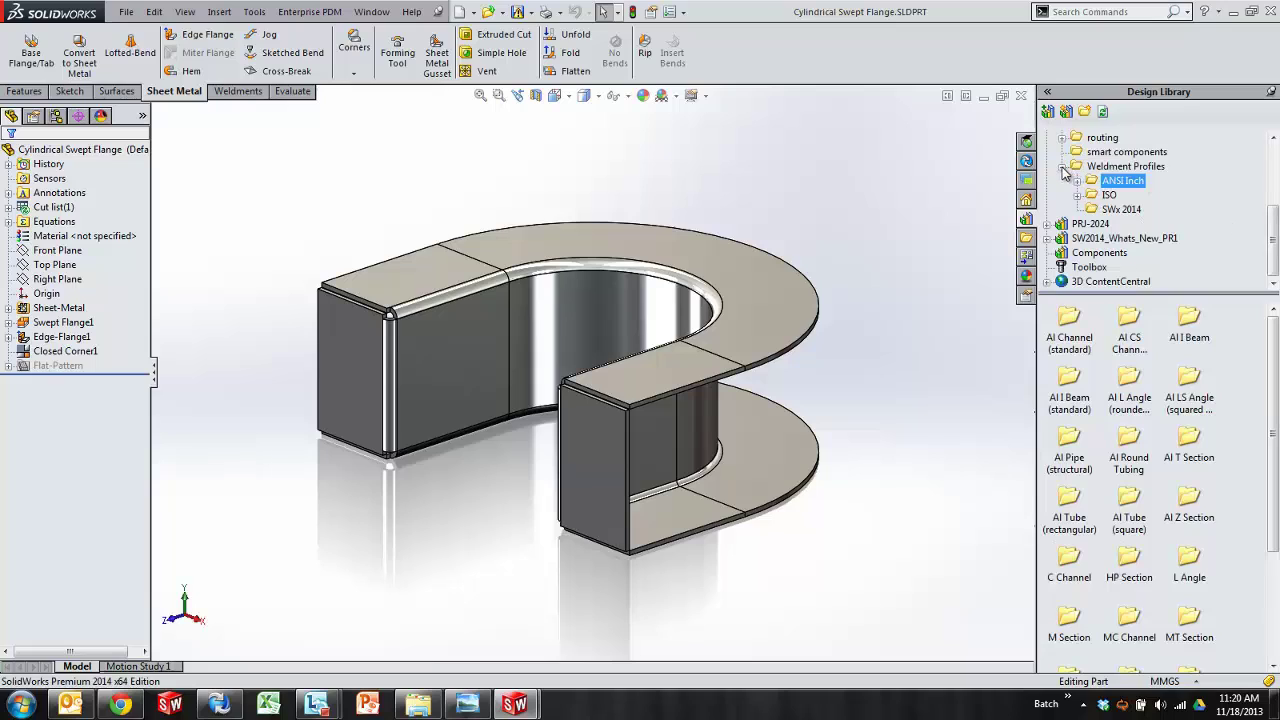
click(1074, 166)
Check forming tools, then browse features > inch through fluid power ports to keyways
drag(1275, 222, 1275, 179)
click(1062, 209)
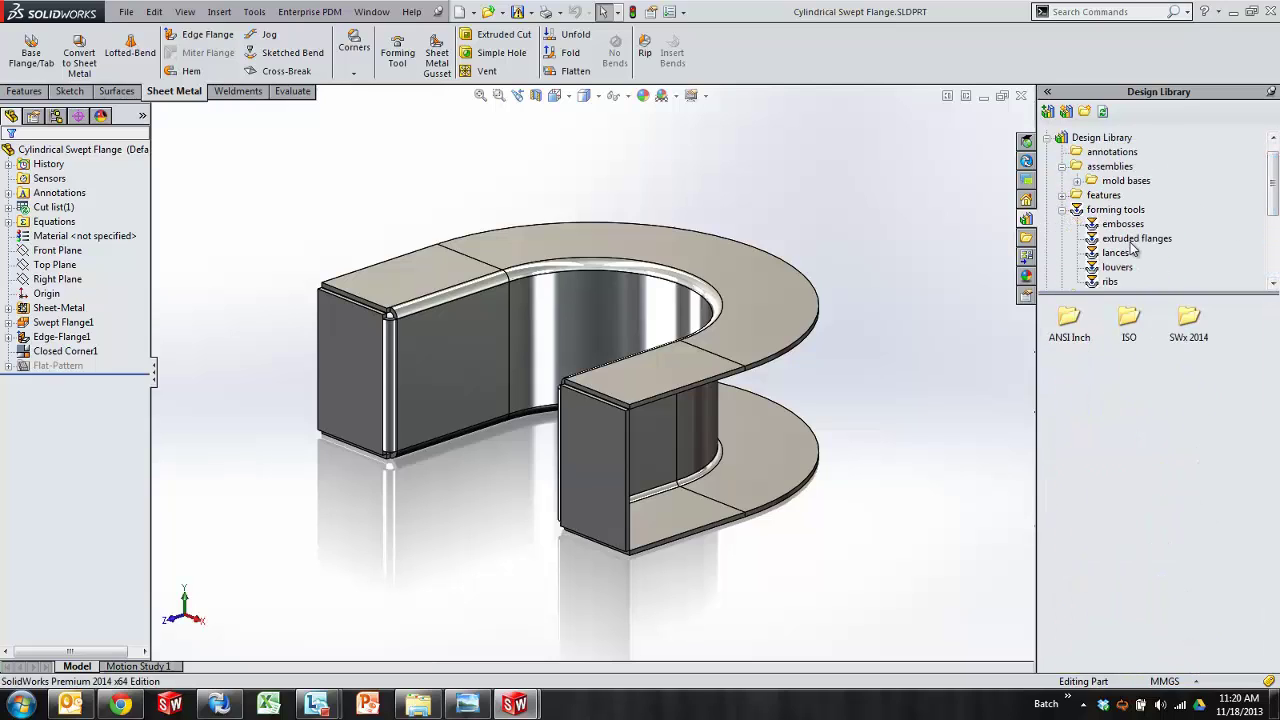
click(1062, 209)
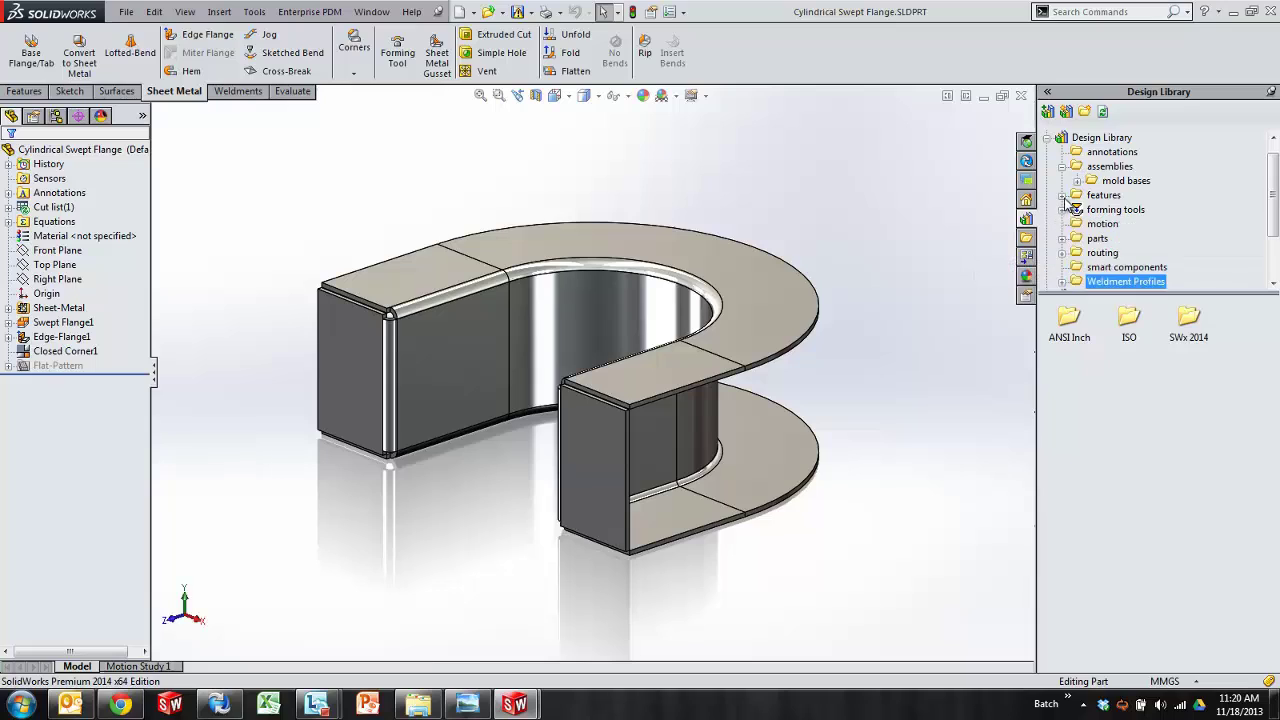
click(1063, 196)
click(1077, 209)
click(1128, 216)
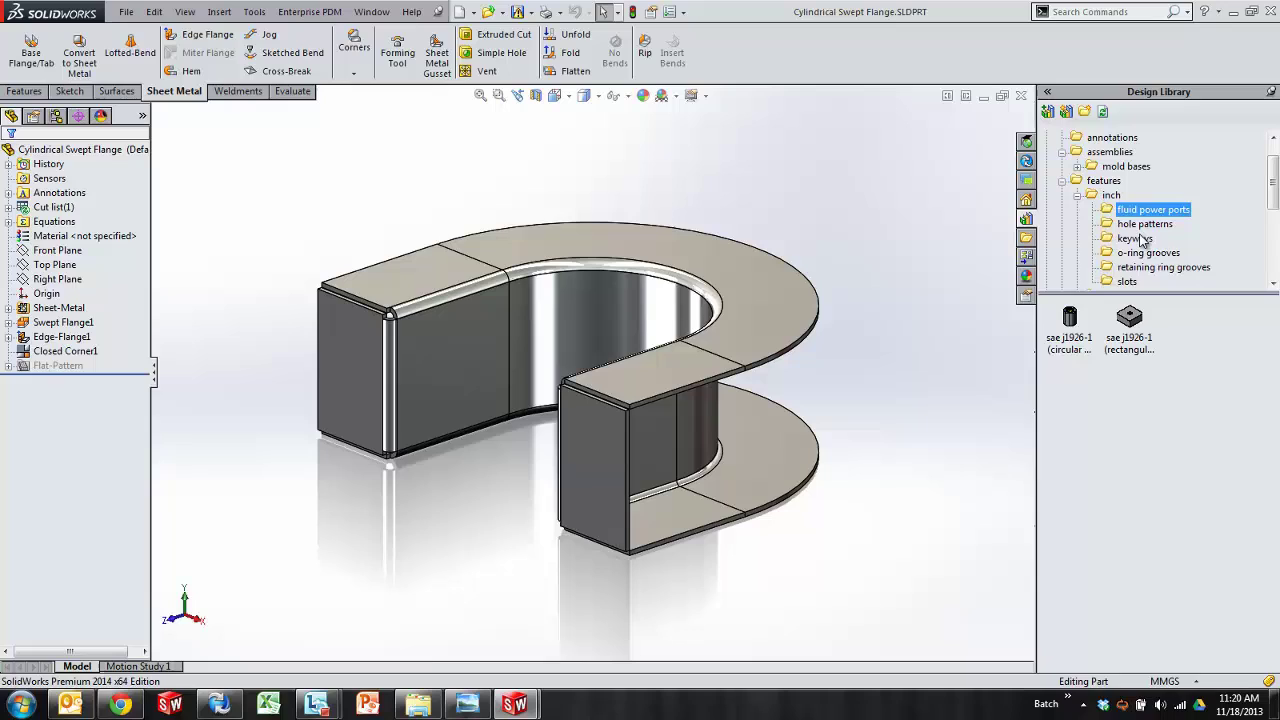
click(1140, 239)
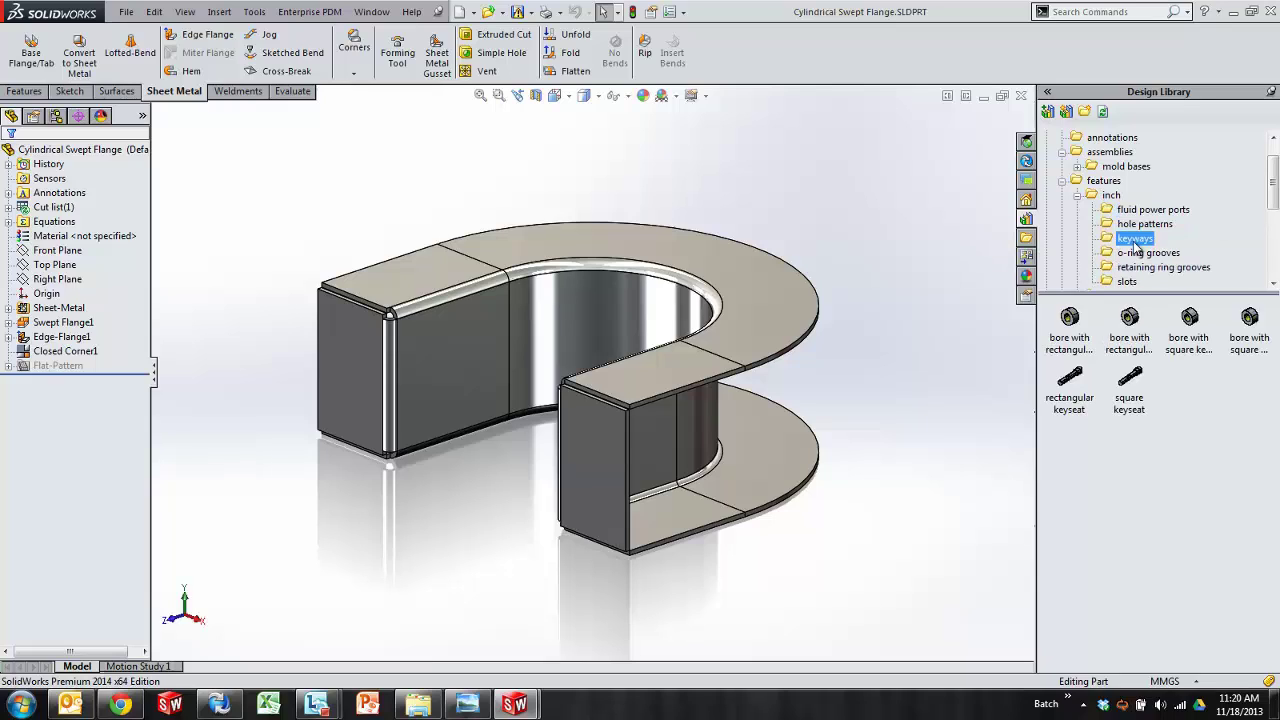